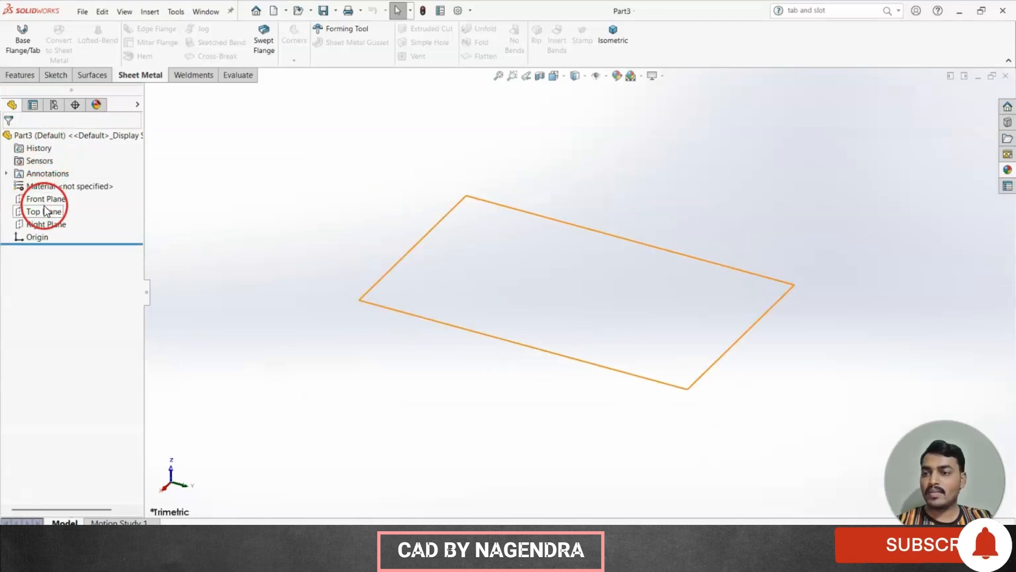
Start a sketch on the Top Plane and draw a center rectangle centered on the origin.
{"action": "left_click", "coordinate": [46, 211]}
{"action": "left_click", "coordinate": [55, 196]}
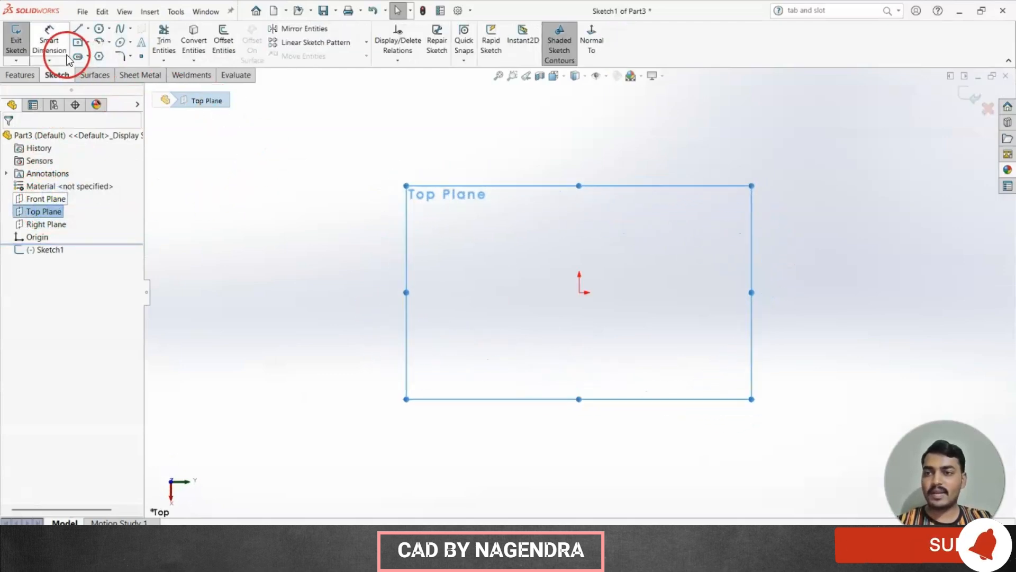
{"action": "left_click", "coordinate": [78, 43]}
{"action": "left_click", "coordinate": [579, 292]}
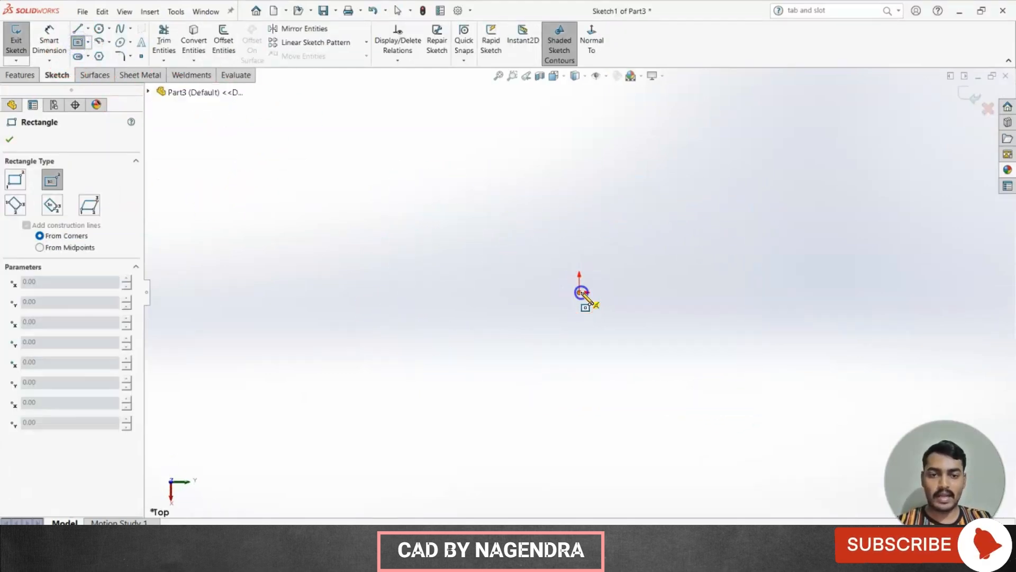
{"action": "left_click", "coordinate": [747, 380]}
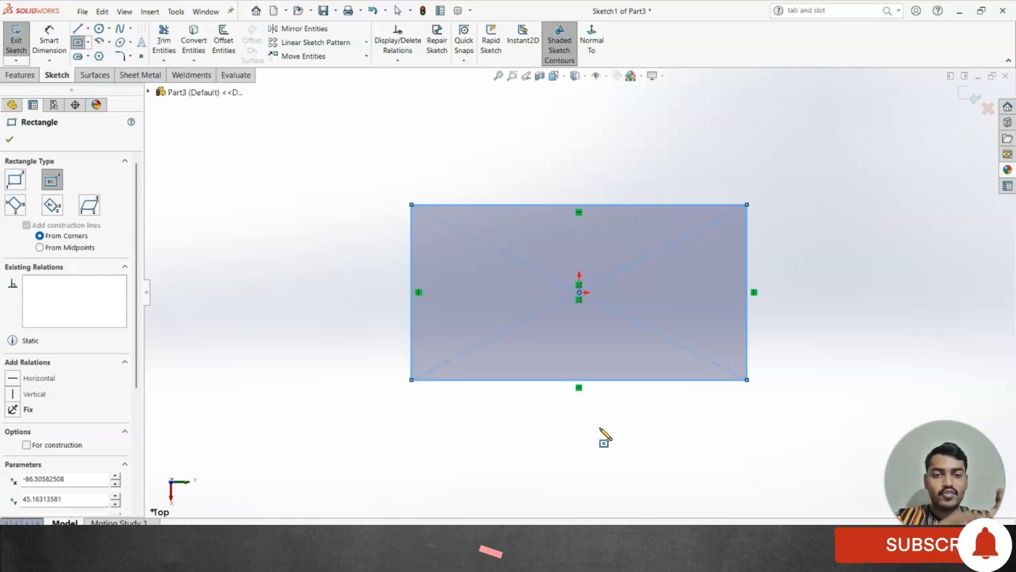
Draw a small circle at the midpoint of the rectangle's top edge and trim it away with the edge segment inside it, leaving a gap.
{"action": "left_click", "coordinate": [98, 29]}
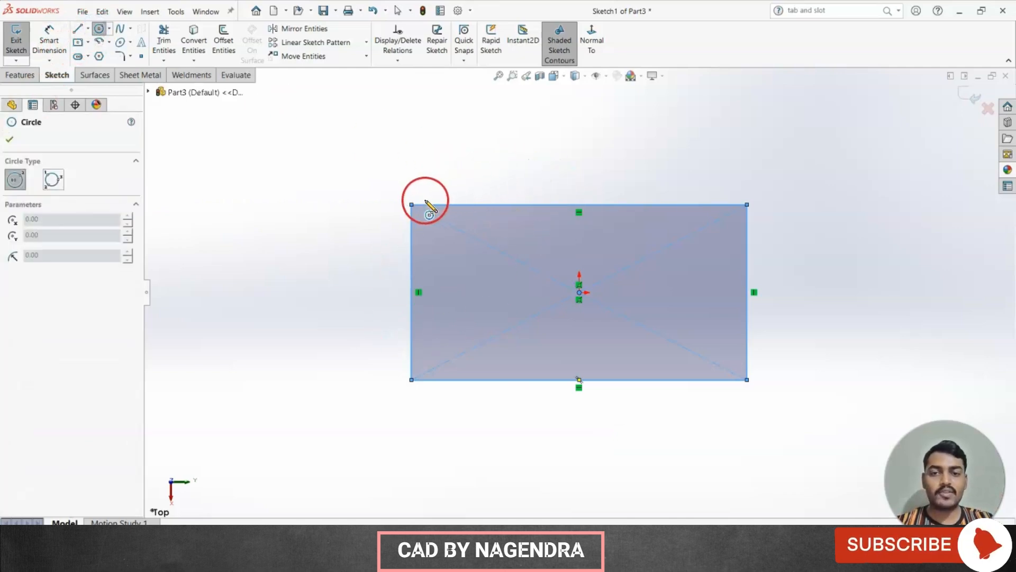
{"action": "left_click", "coordinate": [579, 205]}
{"action": "left_click", "coordinate": [595, 188]}
{"action": "left_click", "coordinate": [164, 42]}
{"action": "scroll", "coordinate": [567, 172], "scroll_direction": "down", "scroll_amount": 1}
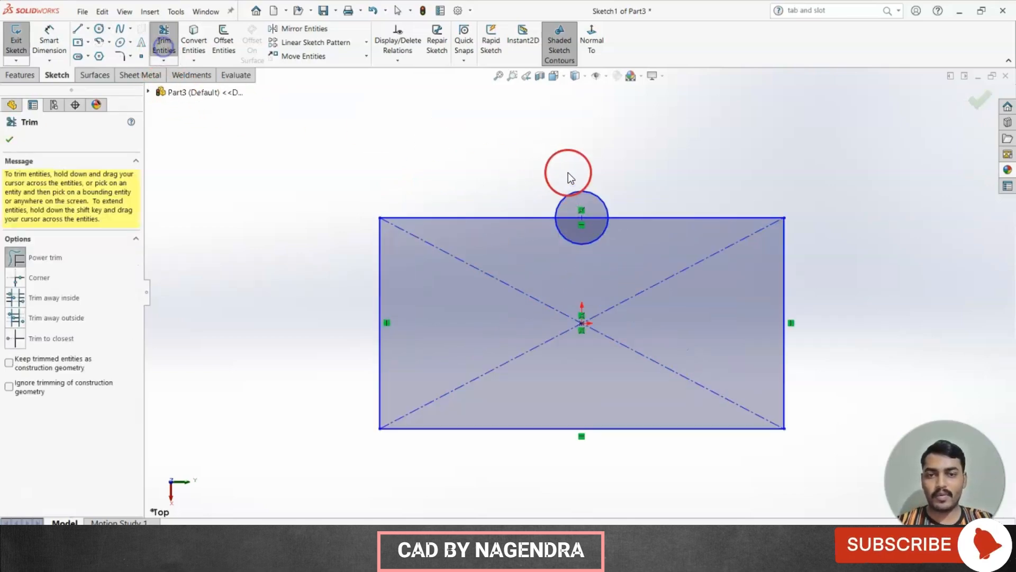
{"action": "scroll", "coordinate": [567, 173], "scroll_direction": "down", "scroll_amount": 2}
{"action": "left_click_drag", "start_coordinate": [599, 188], "coordinate": [581, 290]}
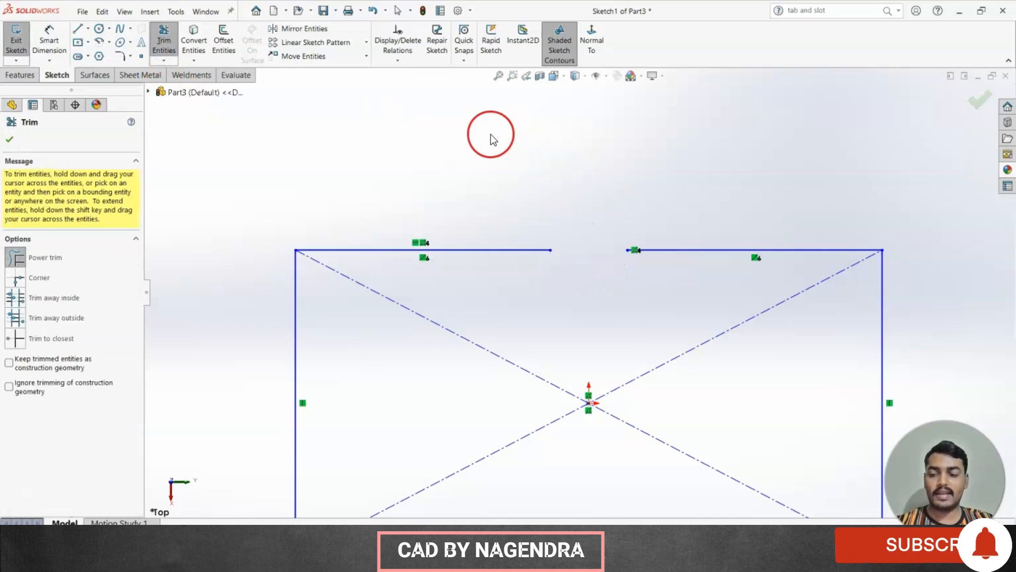
{"action": "key", "text": "Escape"}
Drag the gap's left endpoint to narrow the opening, then exit the sketch.
{"action": "left_click_drag", "start_coordinate": [551, 249], "coordinate": [602, 249]}
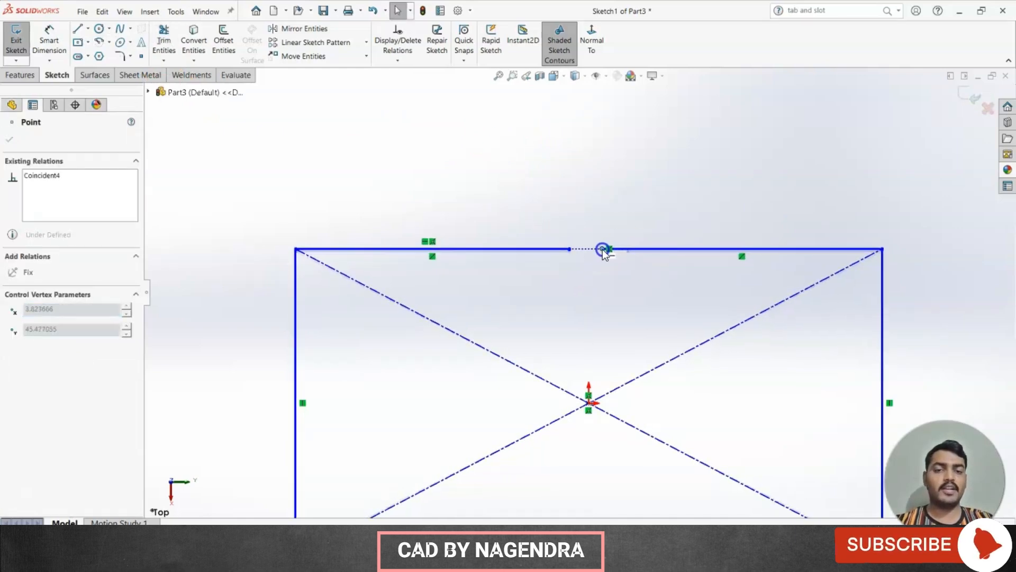
{"action": "left_click", "coordinate": [559, 199]}
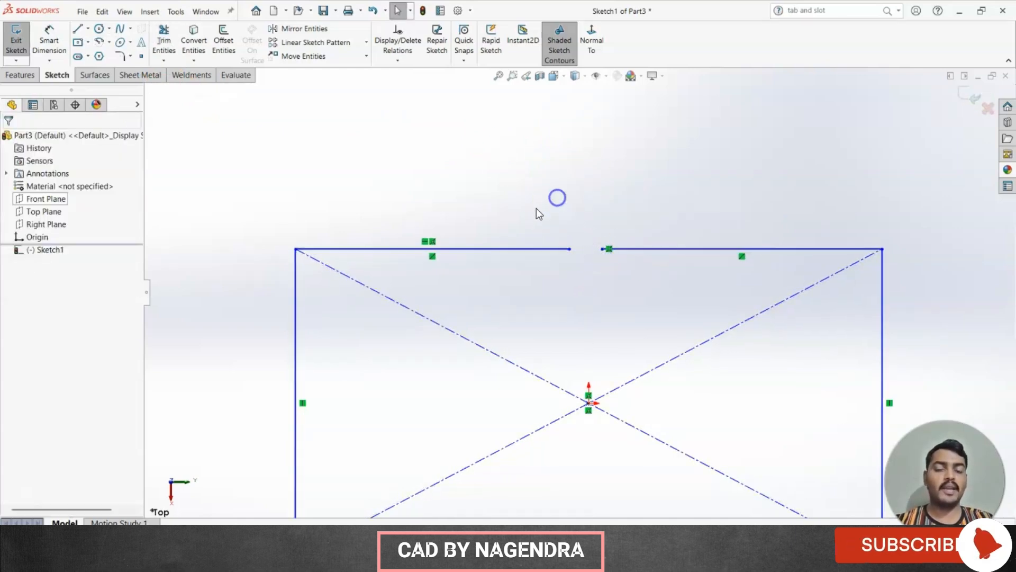
{"action": "left_click", "coordinate": [968, 100]}
{"action": "key", "text": "z"}
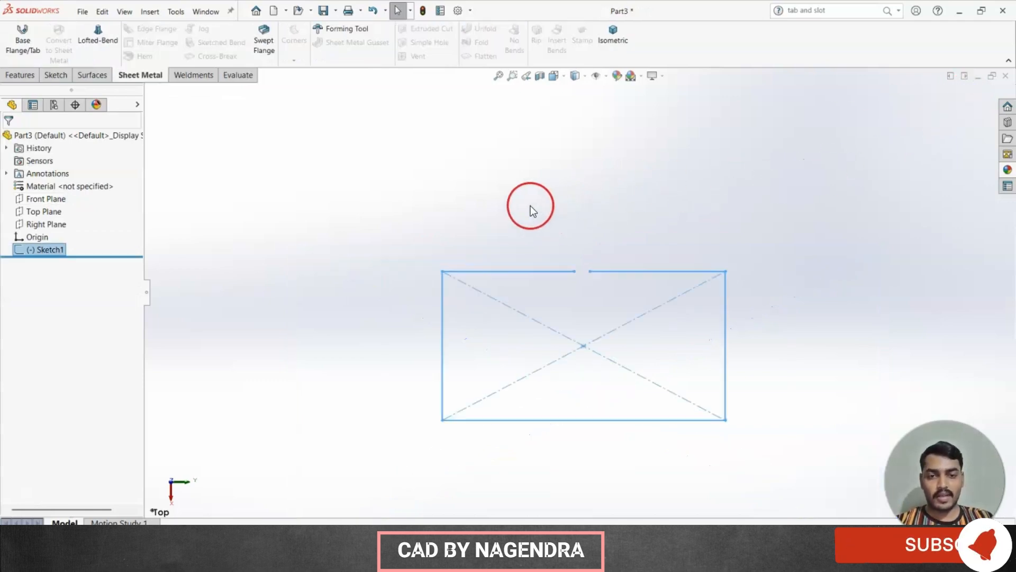
Create a reference plane parallel to the Top Plane at an offset of 100 mm.
{"action": "left_click", "coordinate": [613, 37]}
{"action": "left_click", "coordinate": [772, 208]}
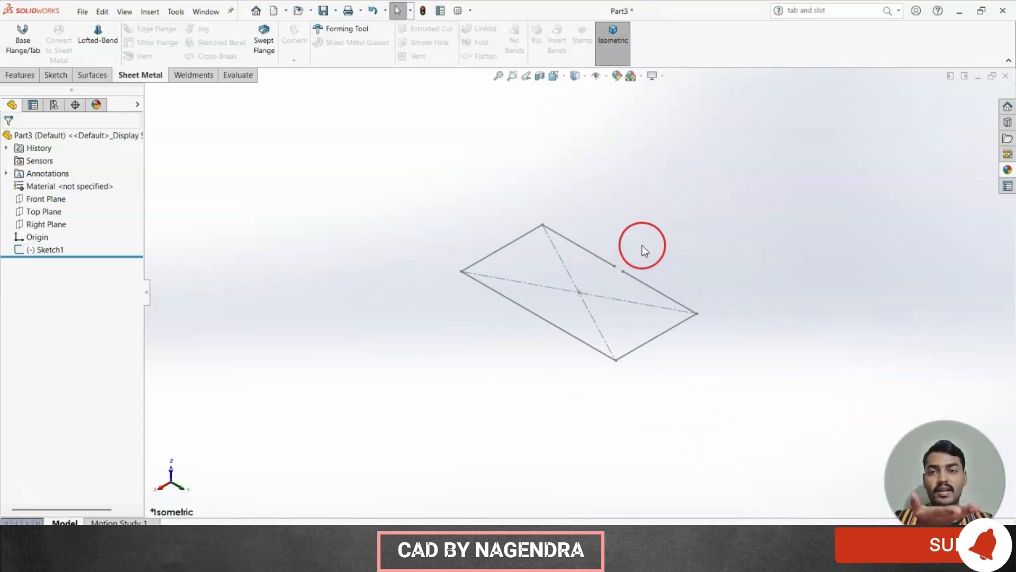
{"action": "left_click", "coordinate": [11, 74]}
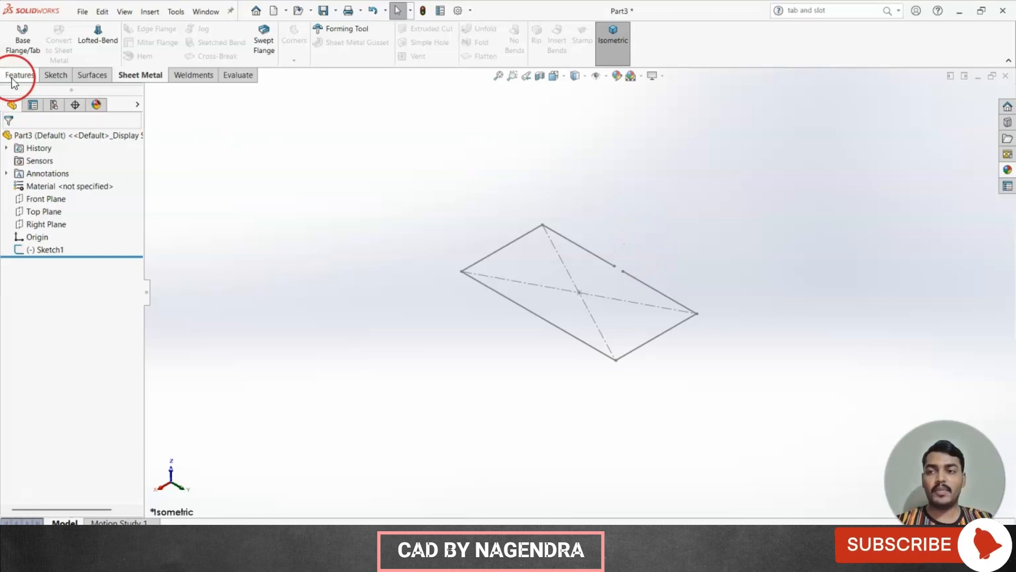
{"action": "left_click", "coordinate": [639, 176]}
{"action": "left_click", "coordinate": [65, 199]}
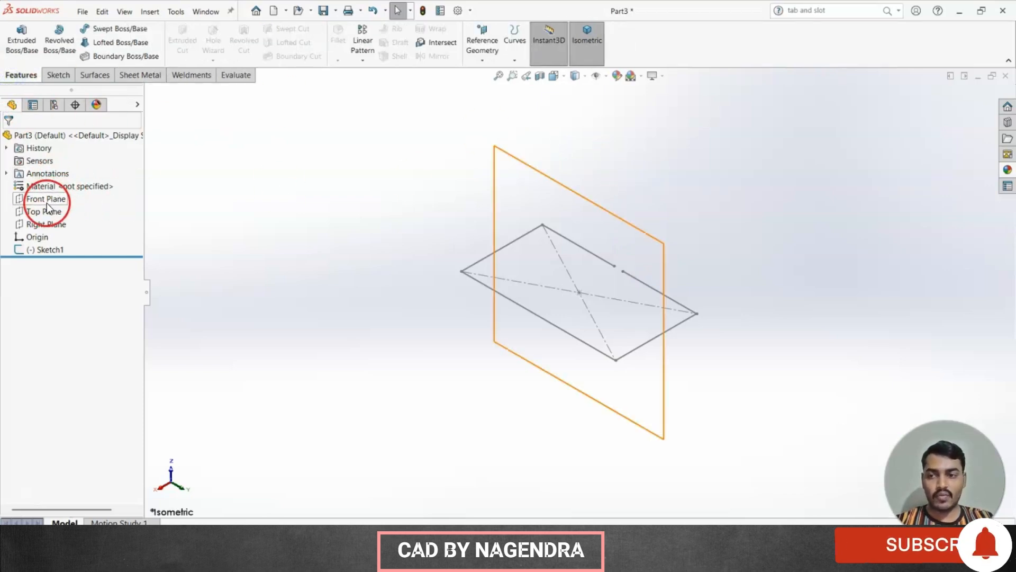
{"action": "left_click", "coordinate": [44, 211]}
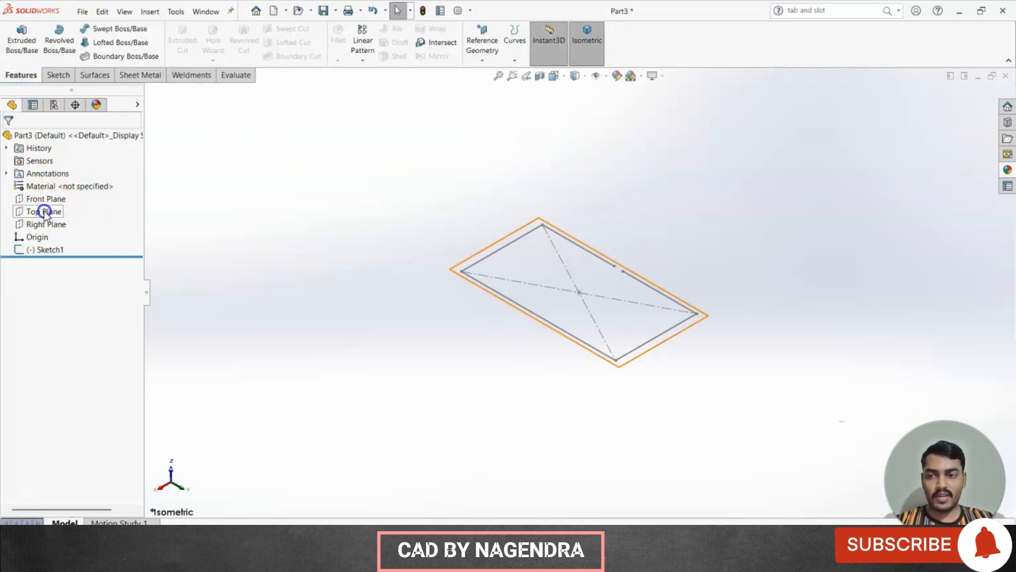
{"action": "left_click", "coordinate": [482, 58]}
{"action": "left_click", "coordinate": [515, 74]}
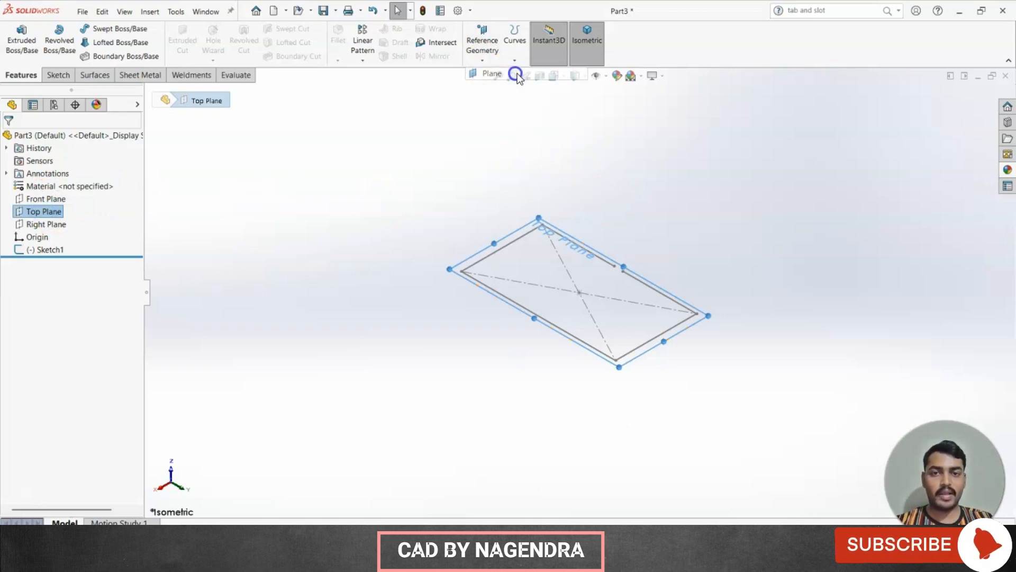
{"action": "scroll", "coordinate": [569, 177], "scroll_direction": "up", "scroll_amount": 2}
{"action": "middle_click_drag", "start_coordinate": [598, 324], "coordinate": [612, 273]}
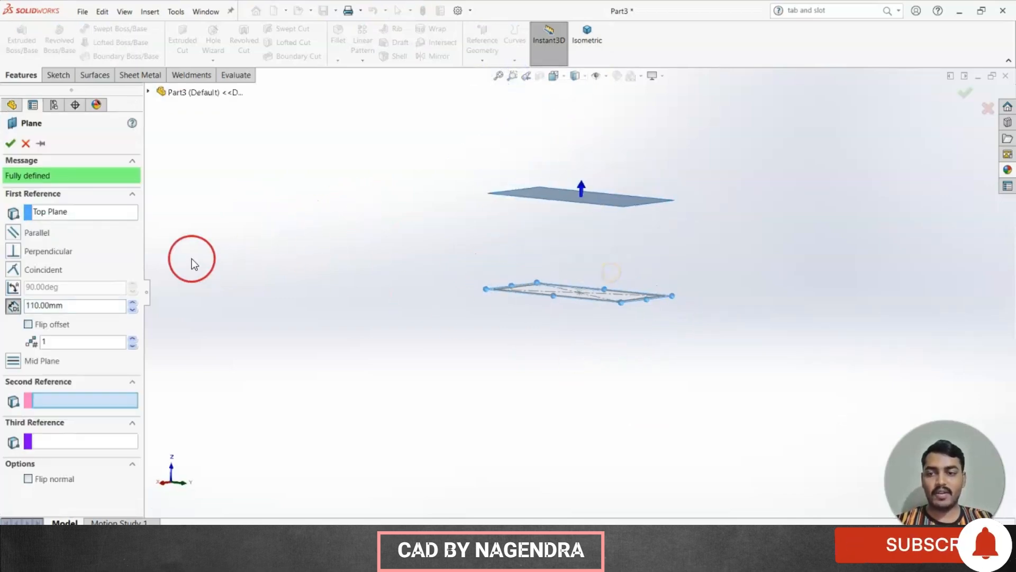
{"action": "left_click", "coordinate": [133, 309]}
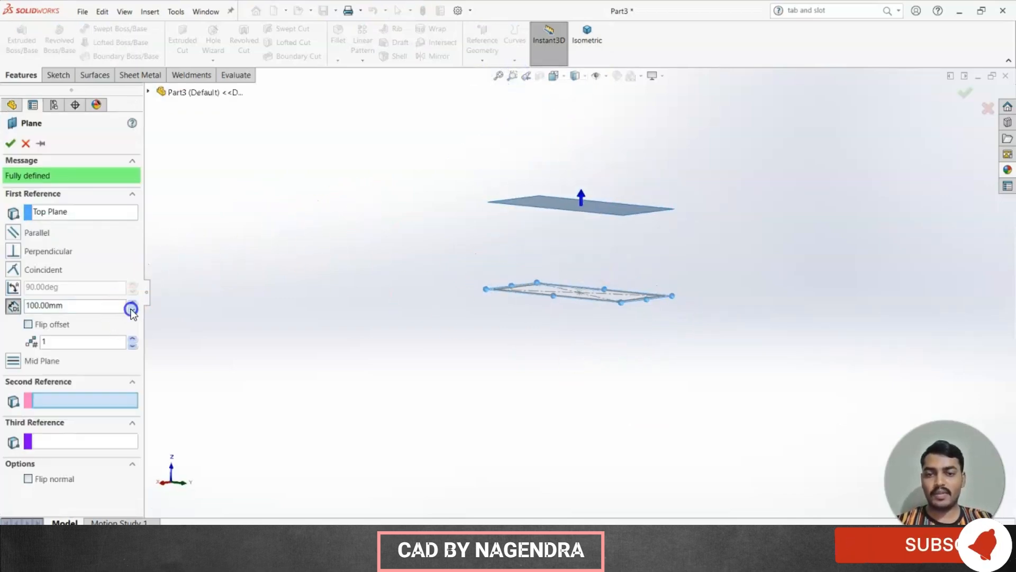
{"action": "left_click", "coordinate": [11, 143]}
Start a sketch on Plane1 and draw a smaller center rectangle centered on the origin.
{"action": "middle_click_drag", "start_coordinate": [273, 214], "coordinate": [291, 286]}
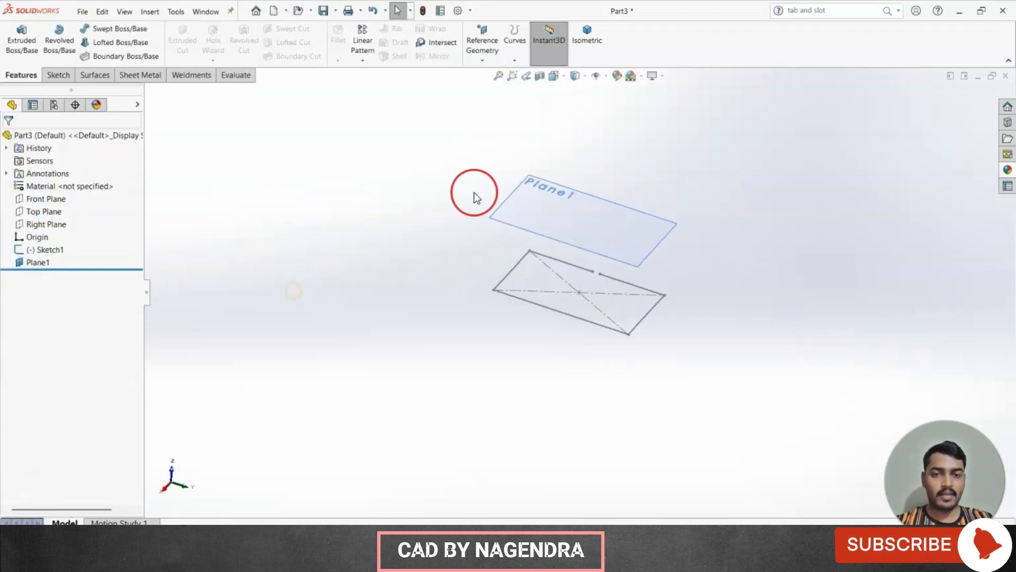
{"action": "left_click", "coordinate": [569, 219]}
{"action": "left_click", "coordinate": [618, 184]}
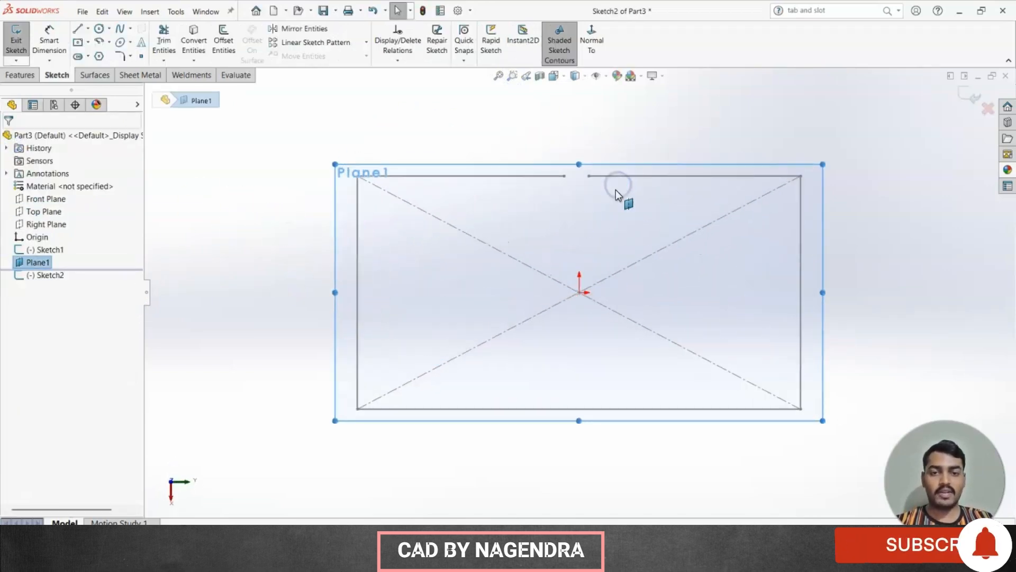
{"action": "left_click", "coordinate": [78, 42]}
{"action": "left_click", "coordinate": [546, 287]}
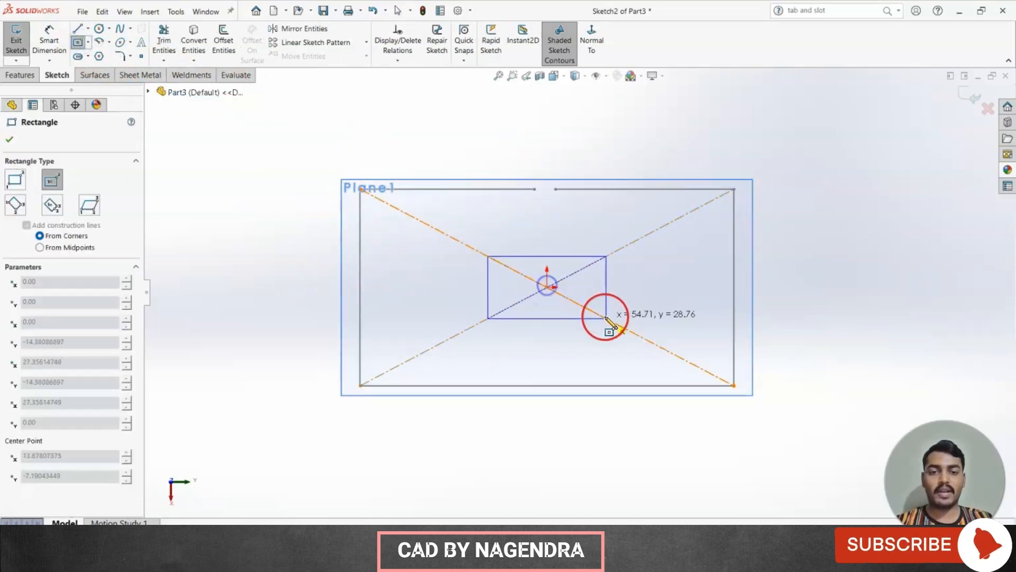
{"action": "left_click", "coordinate": [642, 337]}
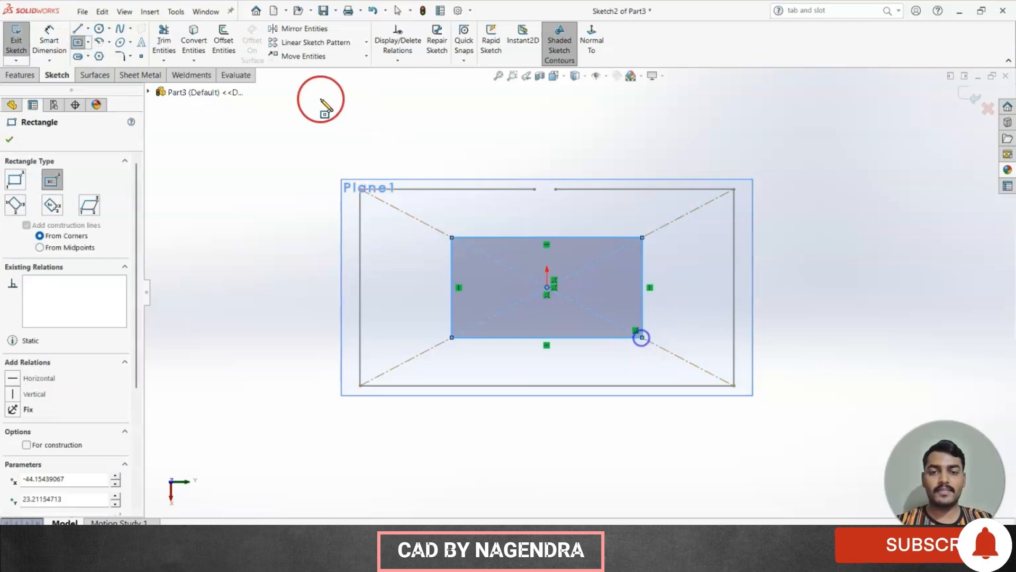
Cut a small gap at the midpoint of the smaller rectangle's top edge with a circle and trim, then exit the sketch.
{"action": "left_click", "coordinate": [99, 29]}
{"action": "scroll", "coordinate": [476, 218], "scroll_direction": "down", "scroll_amount": 3}
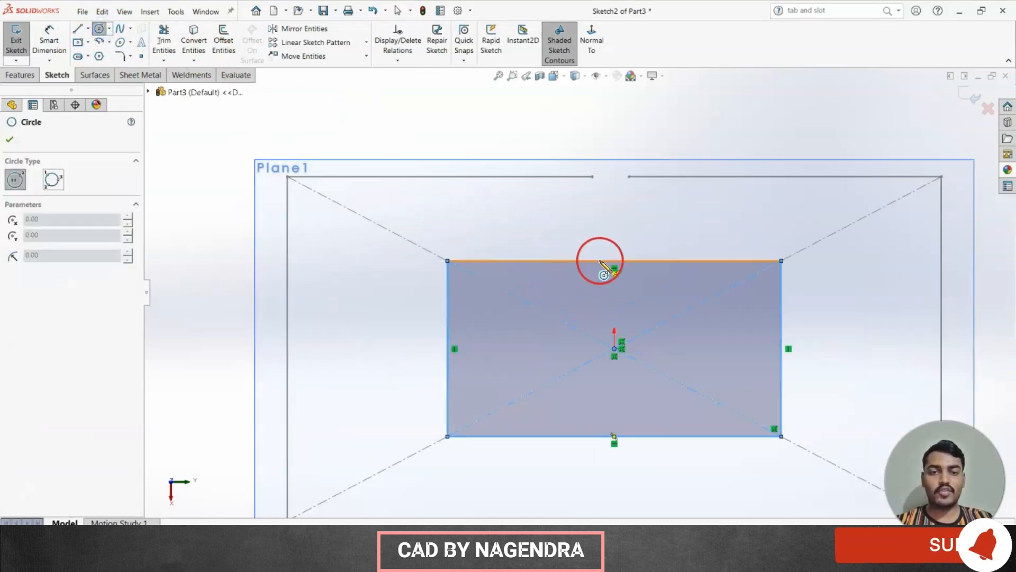
{"action": "left_click", "coordinate": [614, 261]}
{"action": "left_click", "coordinate": [624, 270]}
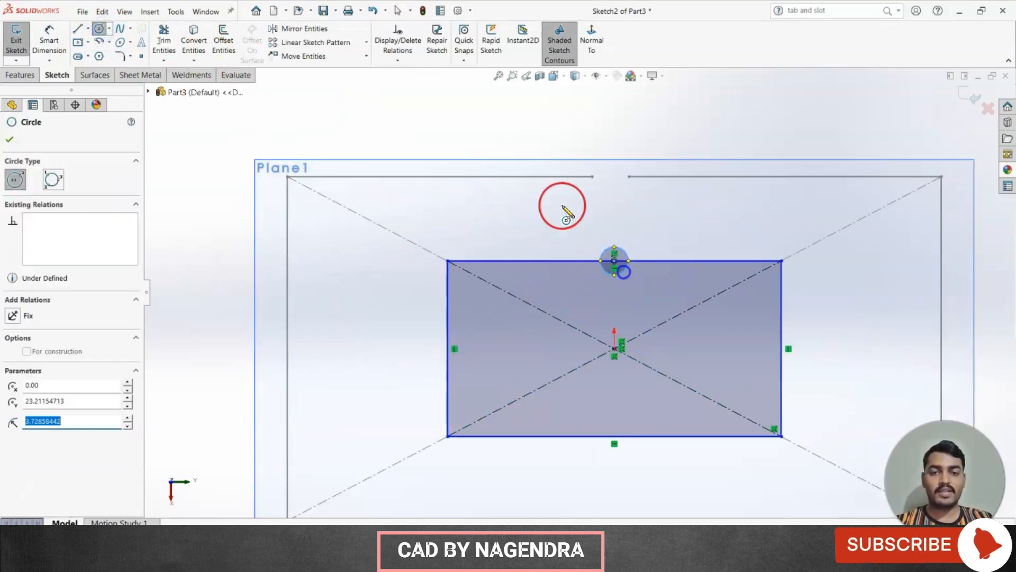
{"action": "left_click", "coordinate": [164, 42]}
{"action": "left_click_drag", "start_coordinate": [608, 227], "coordinate": [618, 278]}
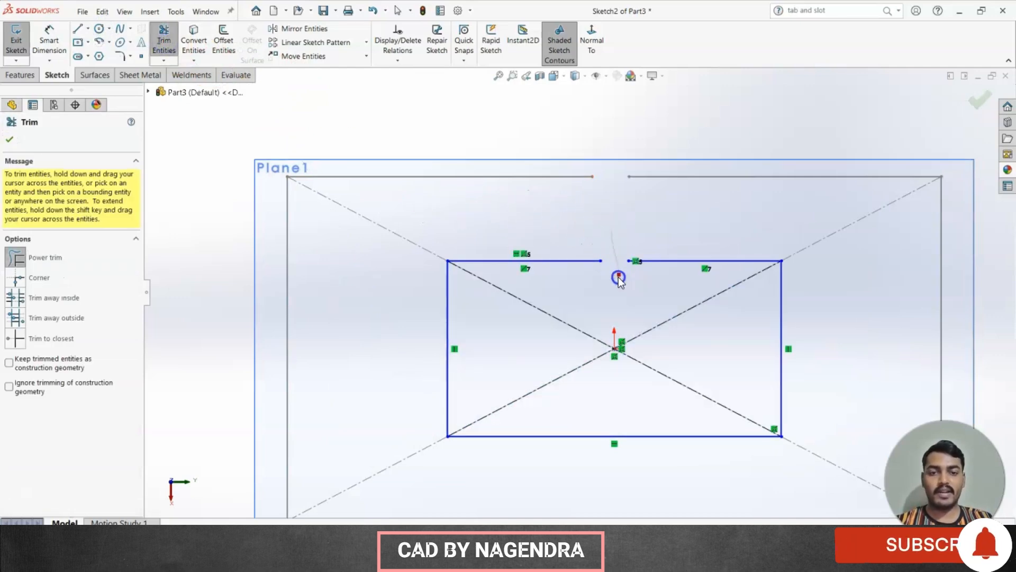
{"action": "left_click", "coordinate": [981, 100]}
{"action": "left_click", "coordinate": [973, 98]}
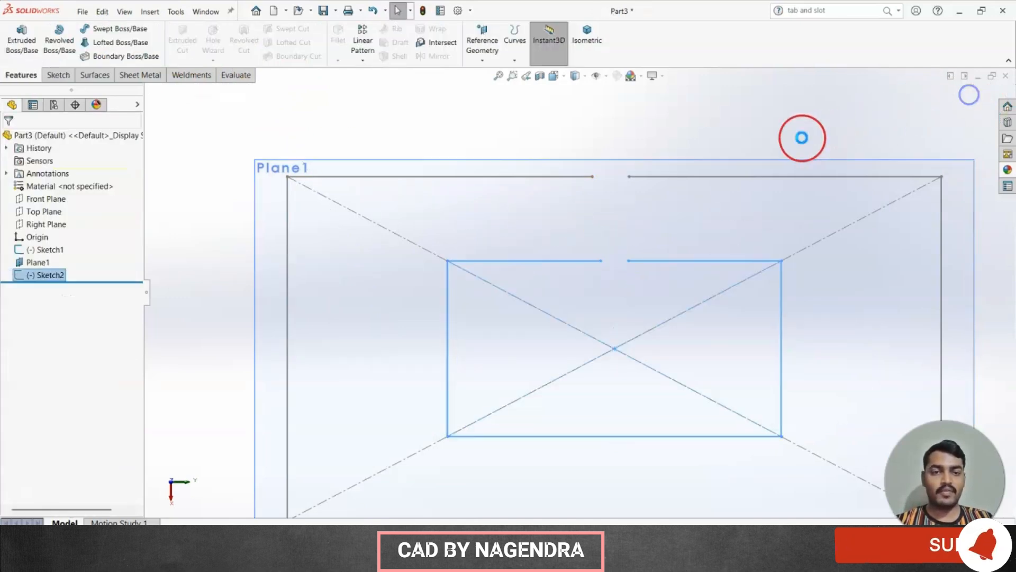
Switch to the isometric view and hide Plane1.
{"action": "key", "text": "f"}
{"action": "left_click", "coordinate": [589, 36]}
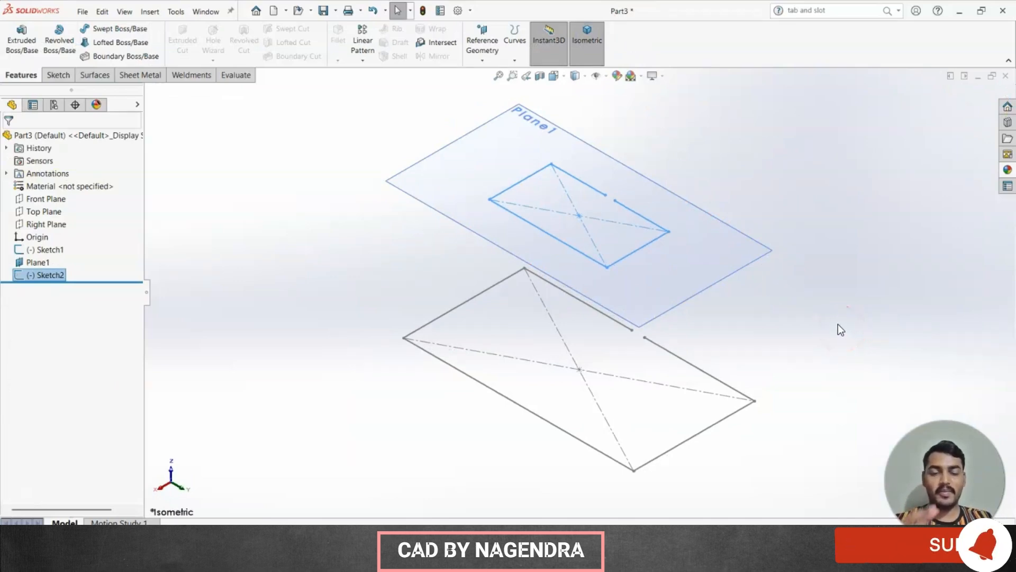
{"action": "left_click", "coordinate": [152, 75]}
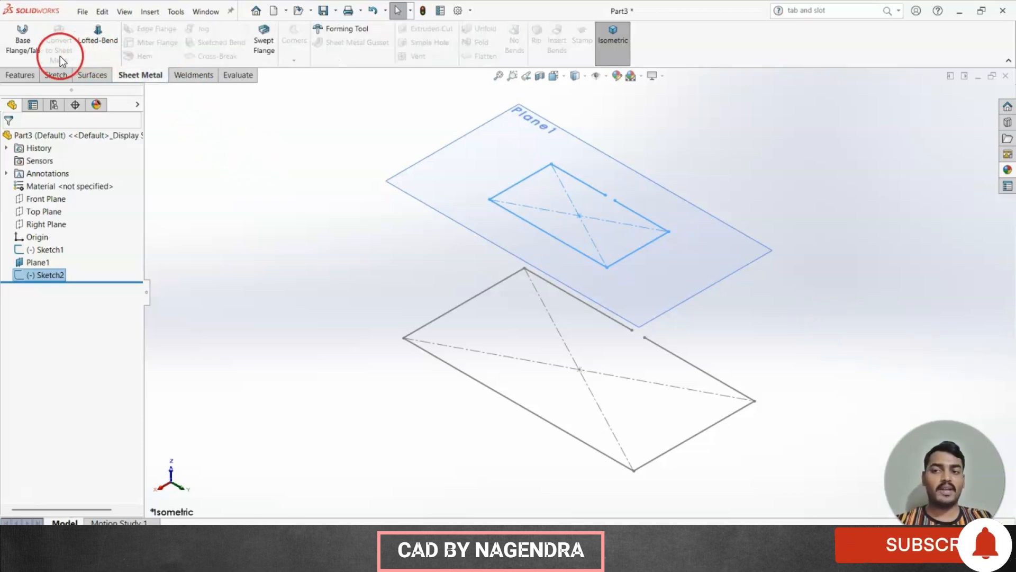
{"action": "left_click", "coordinate": [322, 242]}
{"action": "left_click", "coordinate": [767, 250]}
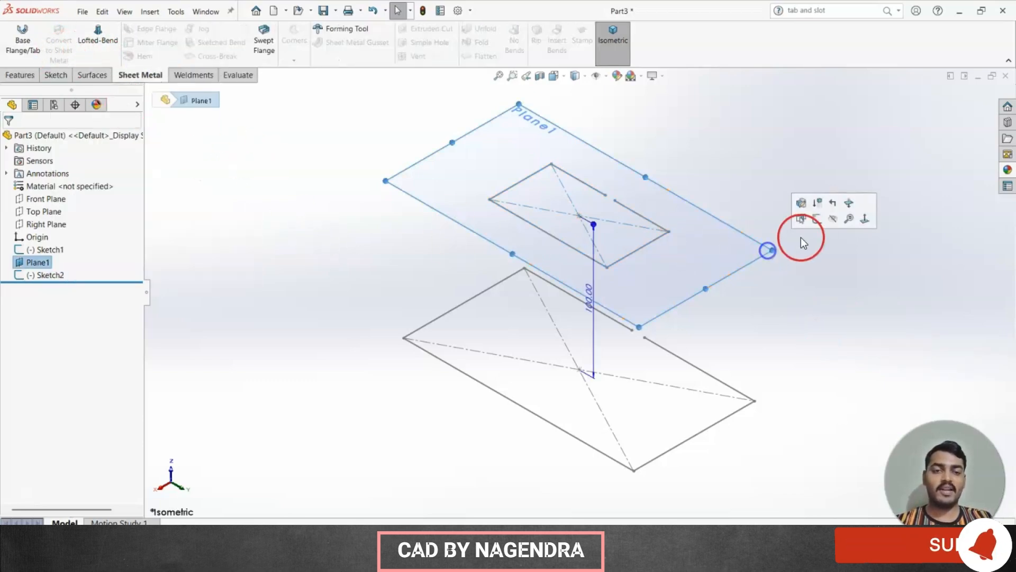
{"action": "left_click", "coordinate": [835, 219]}
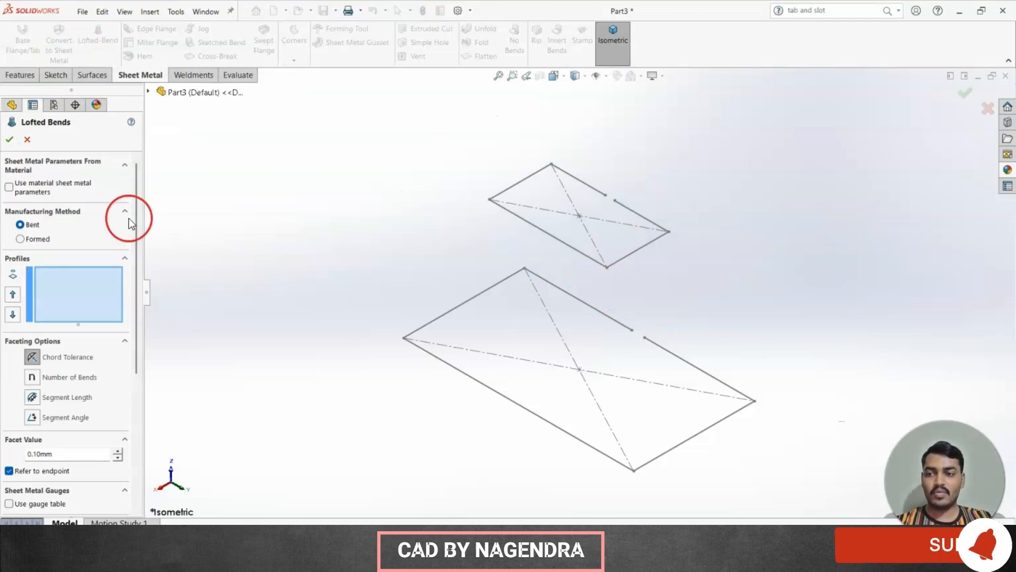
In the Lofted Bends feature, select the upper sketch and then the lower sketch as profiles.
{"action": "left_click", "coordinate": [61, 281]}
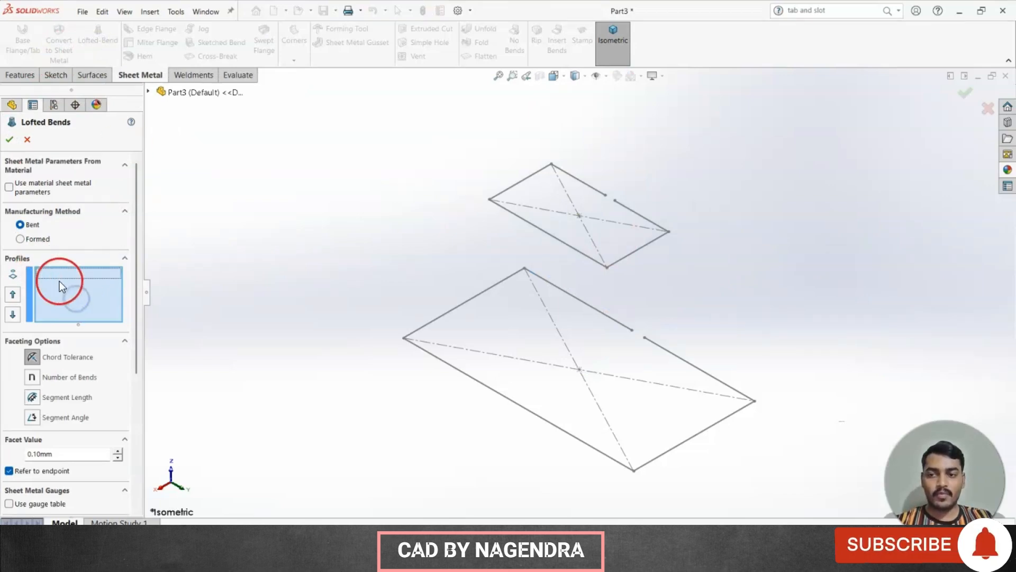
{"action": "left_click", "coordinate": [634, 214]}
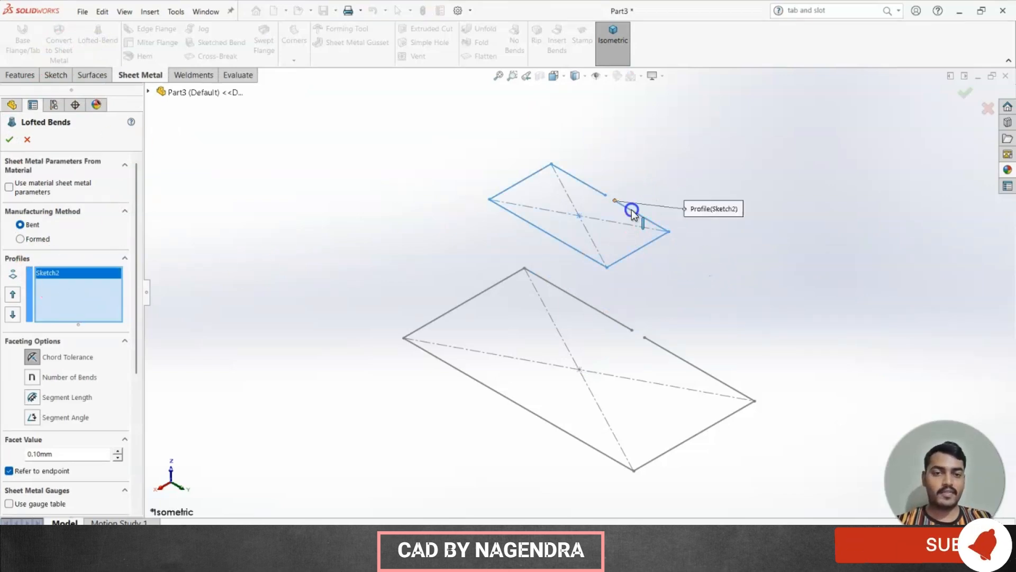
{"action": "left_click", "coordinate": [679, 356]}
{"action": "mouse_move", "coordinate": [644, 295]}
{"action": "middle_mouse_down"}
{"action": "mouse_move", "coordinate": [495, 249]}
{"action": "mouse_move", "coordinate": [519, 345]}
{"action": "mouse_move", "coordinate": [556, 363]}
{"action": "mouse_move", "coordinate": [503, 345]}
{"action": "mouse_move", "coordinate": [548, 329]}
{"action": "mouse_move", "coordinate": [540, 351]}
{"action": "middle_mouse_up"}
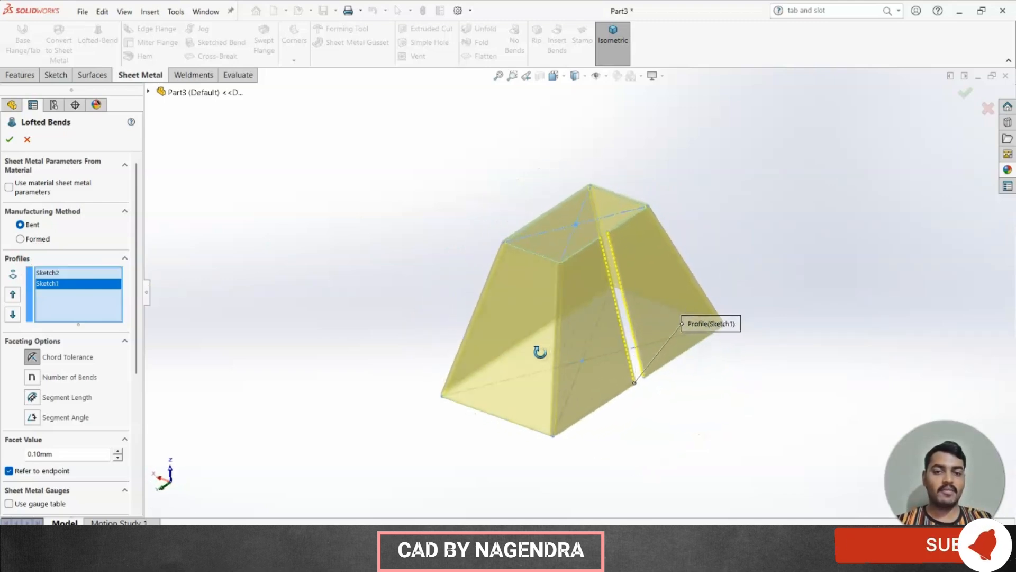
Set the lofted bend's sheet thickness to 3 mm.
{"action": "left_click", "coordinate": [123, 343]}
{"action": "scroll", "coordinate": [102, 261], "scroll_direction": "down", "scroll_amount": 3}
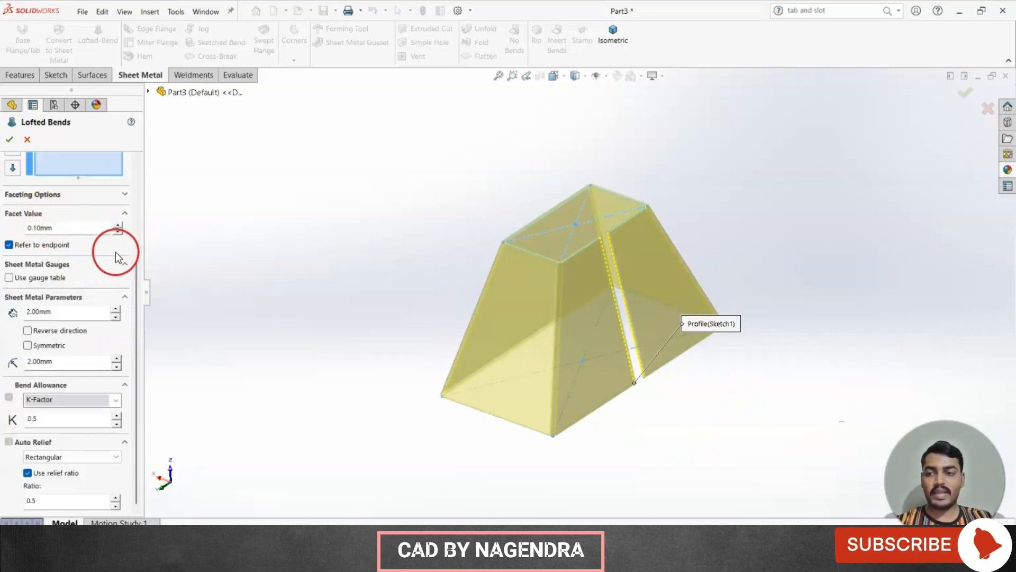
{"action": "left_click", "coordinate": [139, 283]}
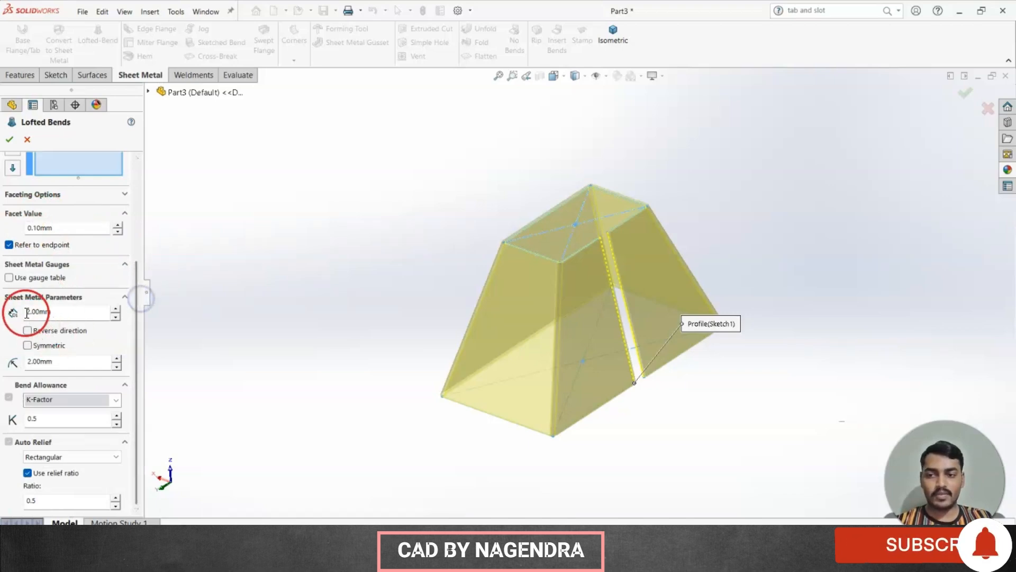
{"action": "scroll", "coordinate": [641, 328], "scroll_direction": "down", "scroll_amount": 3}
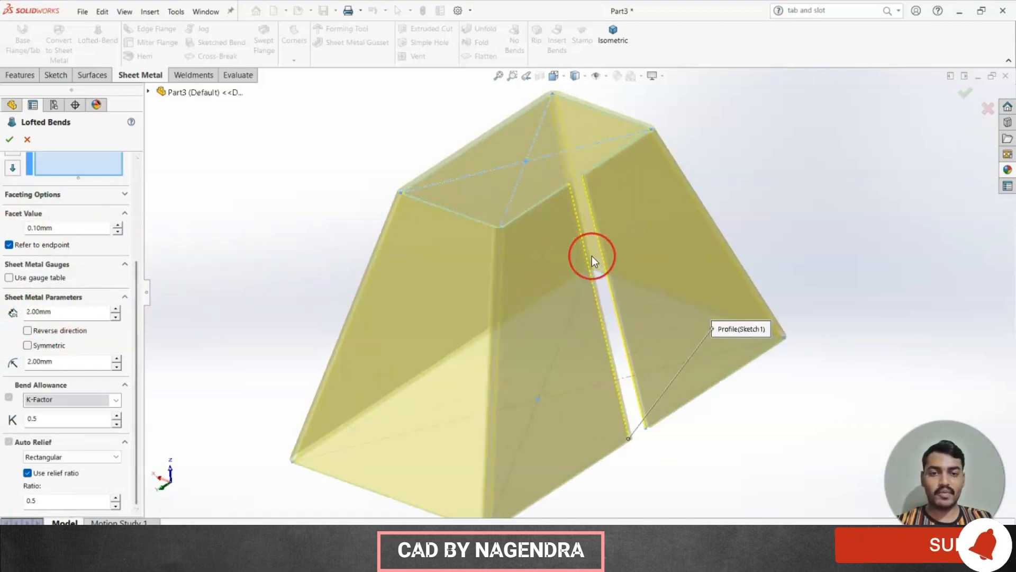
{"action": "double_click", "coordinate": [69, 312]}
{"action": "type", "text": "3"}
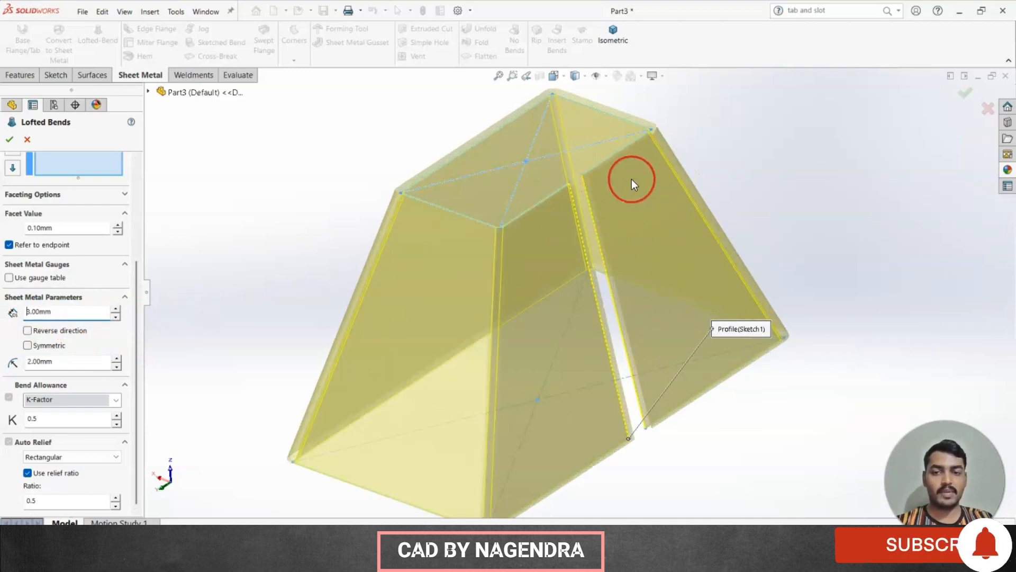
{"action": "scroll", "coordinate": [586, 208], "scroll_direction": "down", "scroll_amount": 5}
{"action": "scroll", "coordinate": [564, 262], "scroll_direction": "up", "scroll_amount": 5}
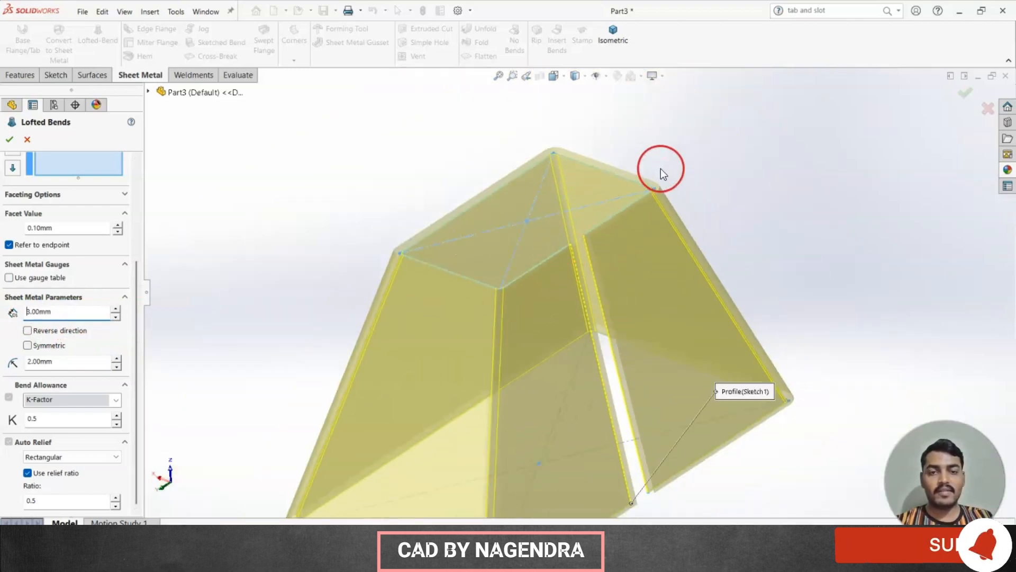
{"action": "left_click", "coordinate": [31, 329]}
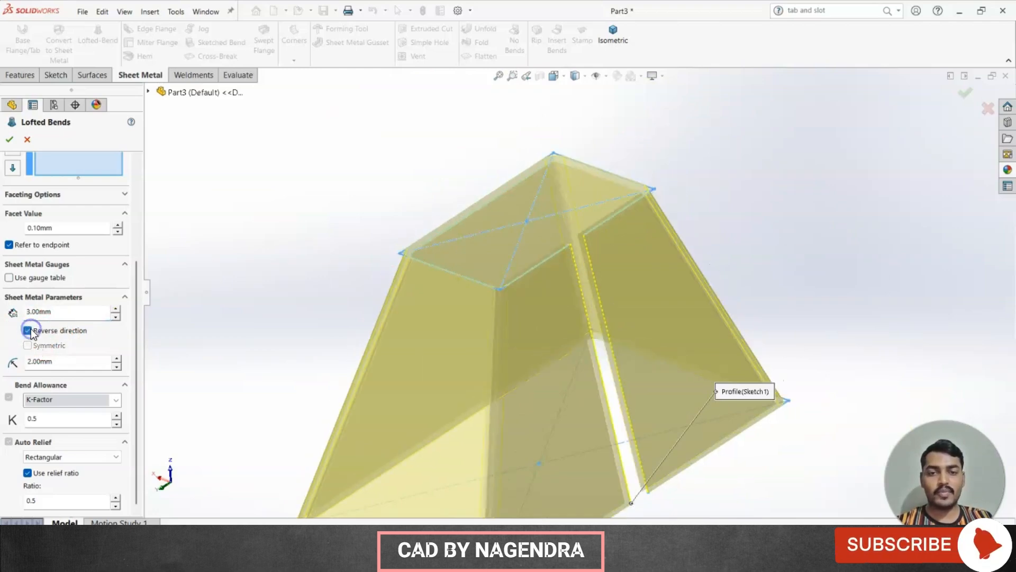
{"action": "left_click", "coordinate": [30, 328]}
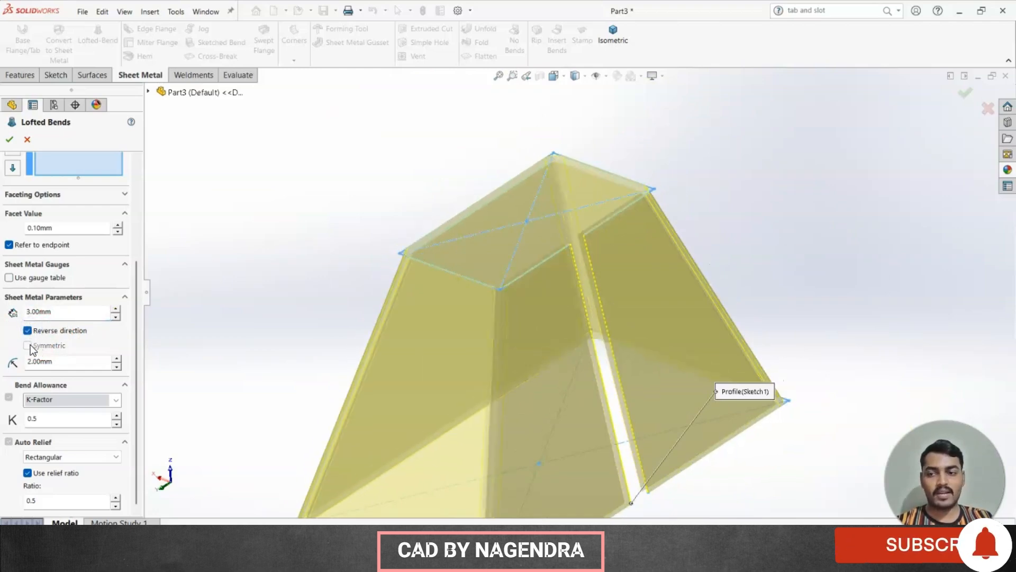
{"action": "left_click", "coordinate": [27, 345]}
{"action": "left_click", "coordinate": [28, 345]}
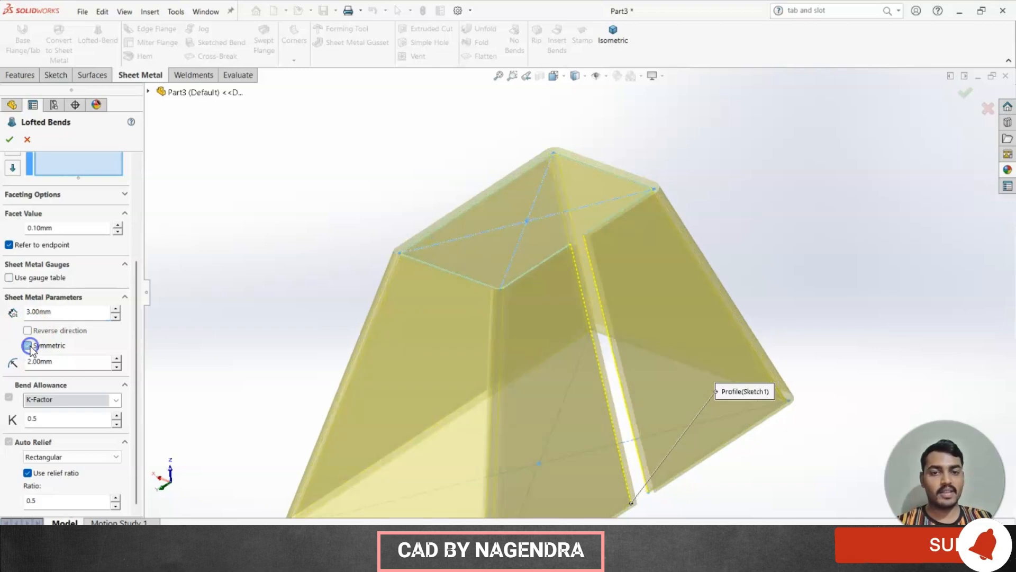
Set the lofted bend's bend radius to 4 mm and confirm the Lofted Bends feature.
{"action": "left_click", "coordinate": [43, 364]}
{"action": "double_click", "coordinate": [43, 365]}
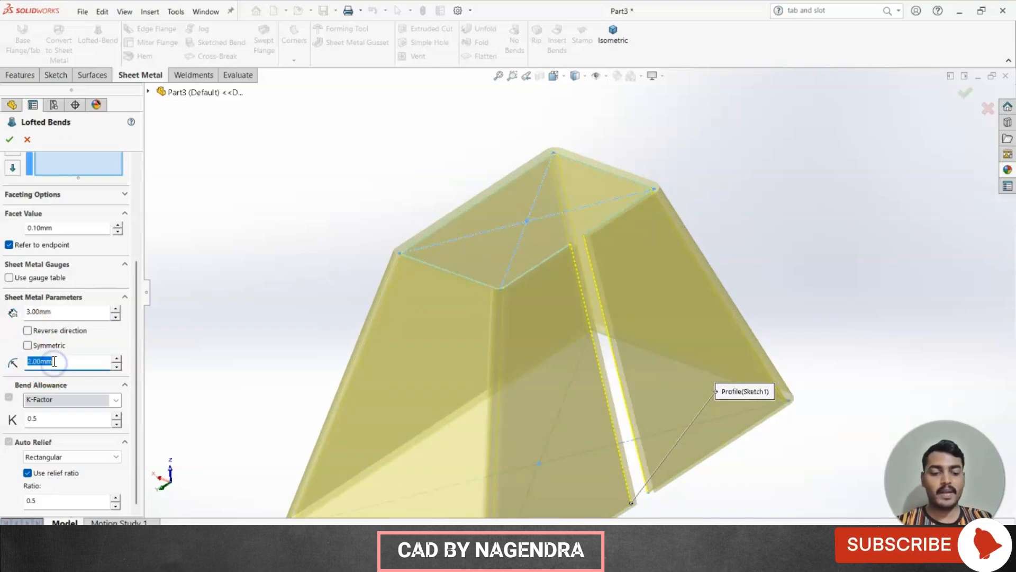
{"action": "type", "text": "4"}
{"action": "left_click", "coordinate": [195, 366]}
{"action": "scroll", "coordinate": [328, 341], "scroll_direction": "up", "scroll_amount": 3}
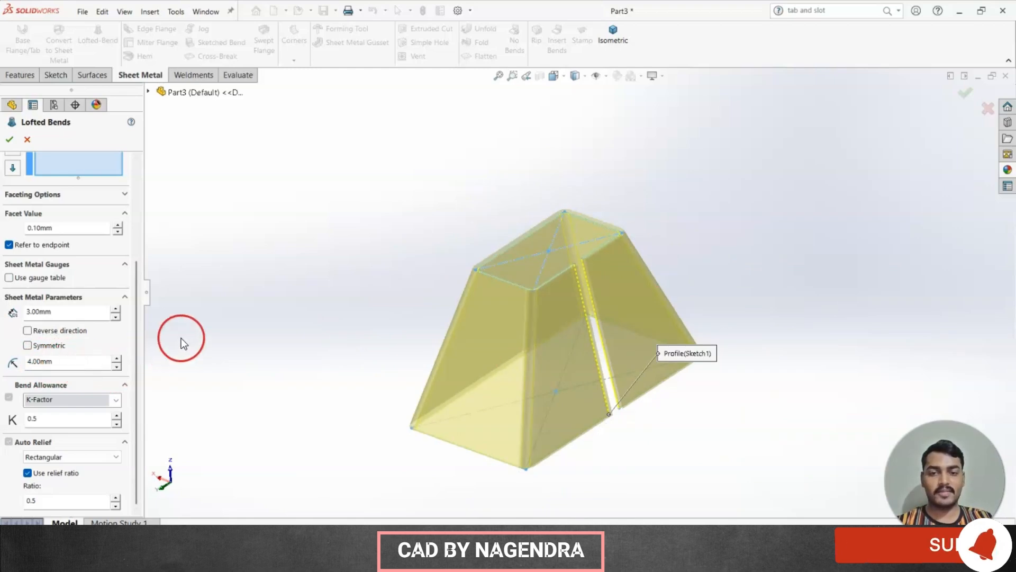
{"action": "left_click", "coordinate": [10, 142]}
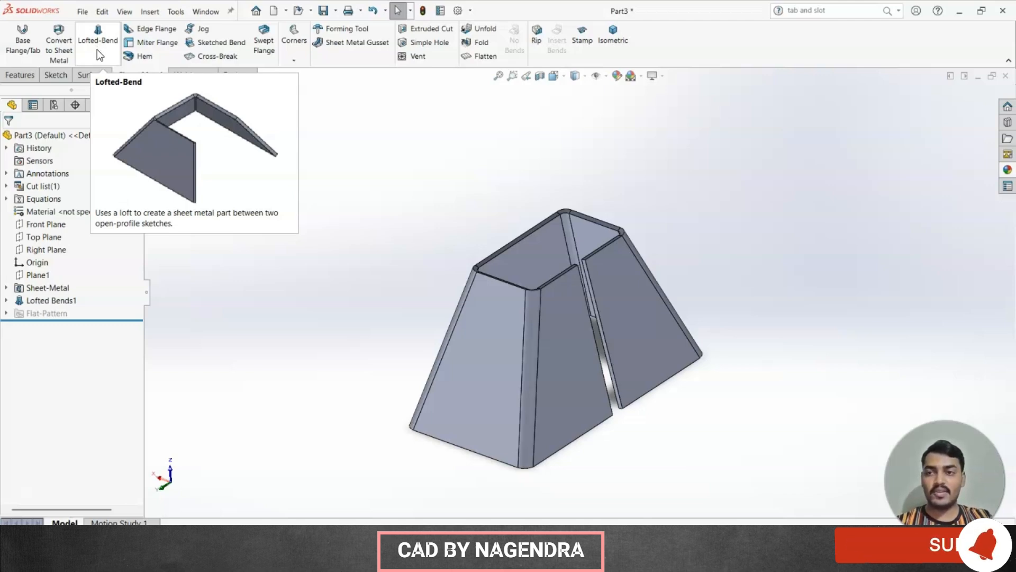
{"action": "left_click", "coordinate": [98, 51]}
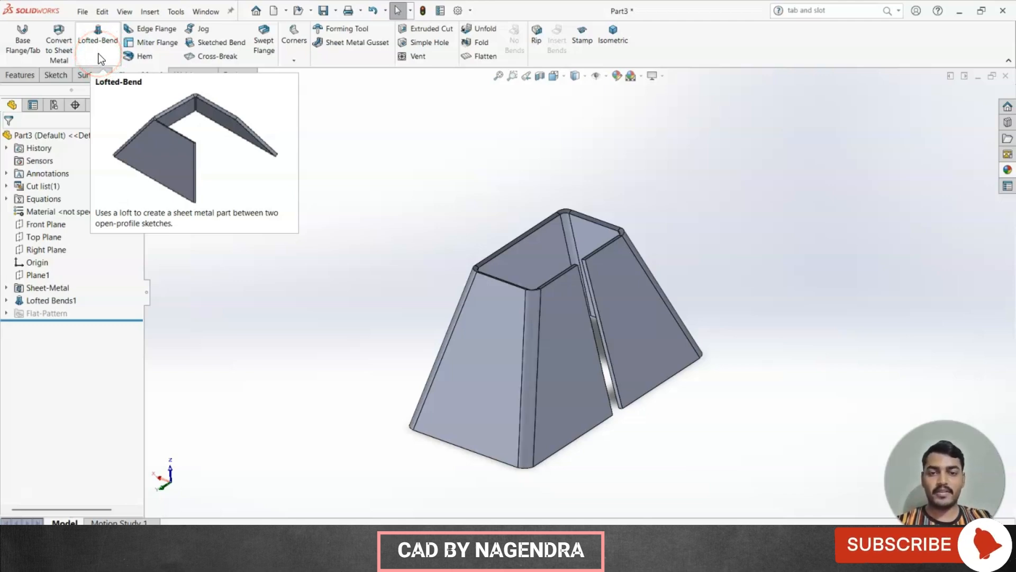
{"action": "left_click", "coordinate": [381, 226]}
{"action": "left_click", "coordinate": [90, 53]}
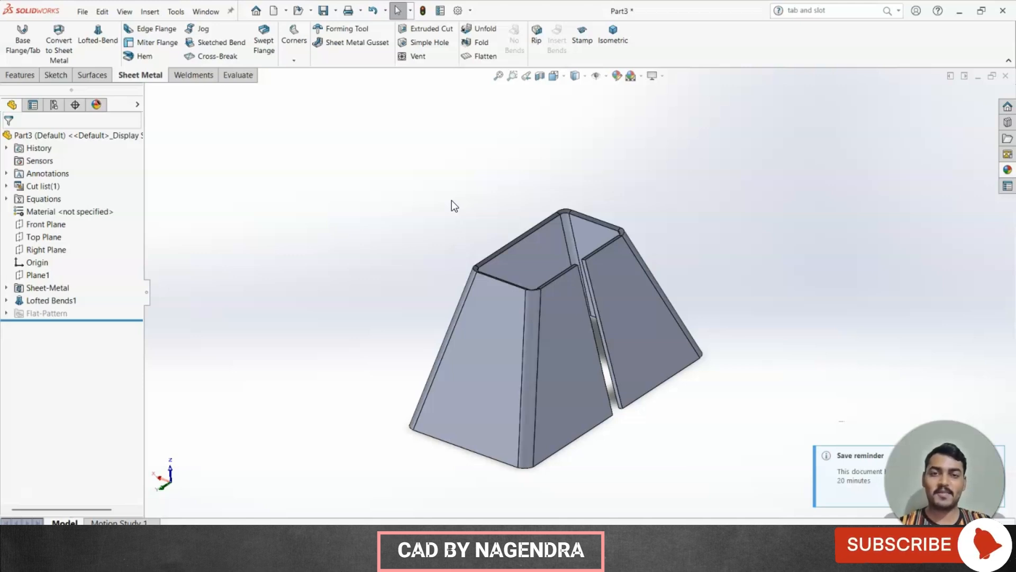
{"action": "left_click", "coordinate": [84, 359]}
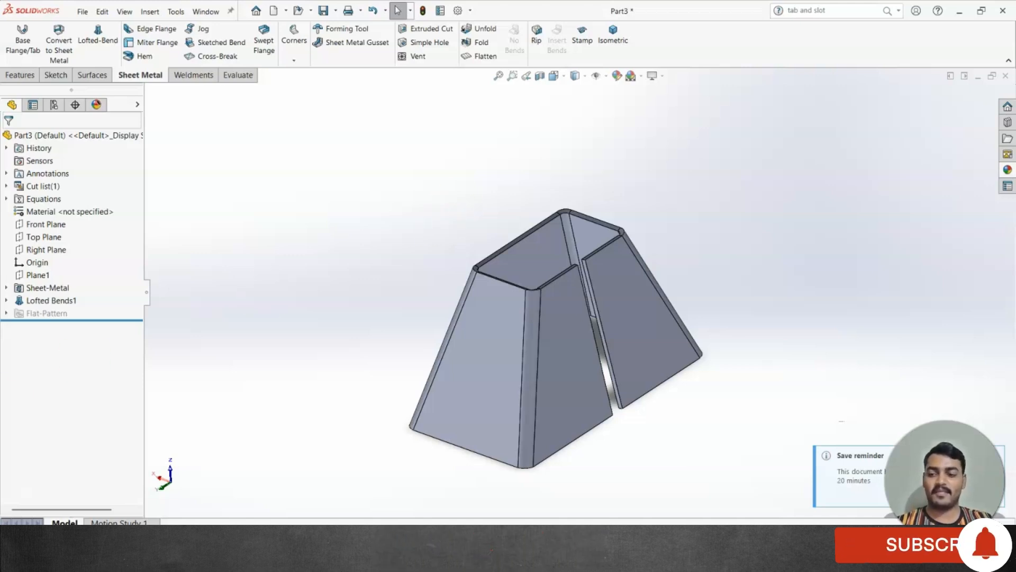